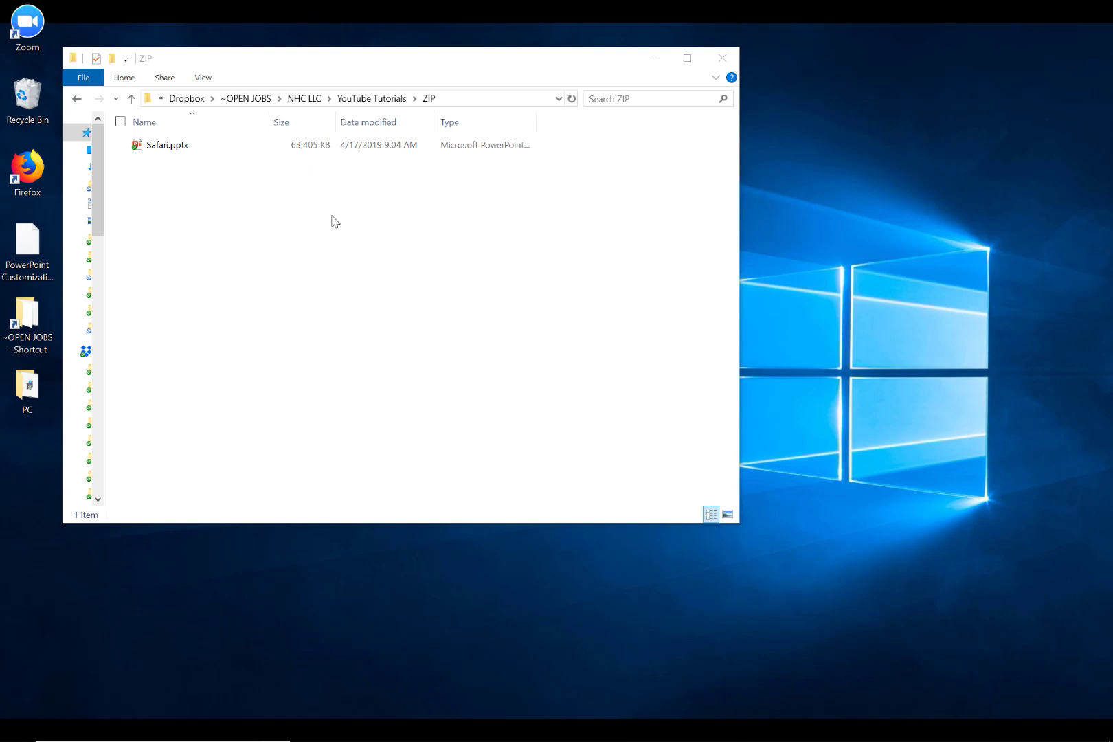
# Open Safari.pptx and browse slides 1 to 3, ending on the leopard, waterbuck, lion and elephant grid
pyautogui.click(194, 148)
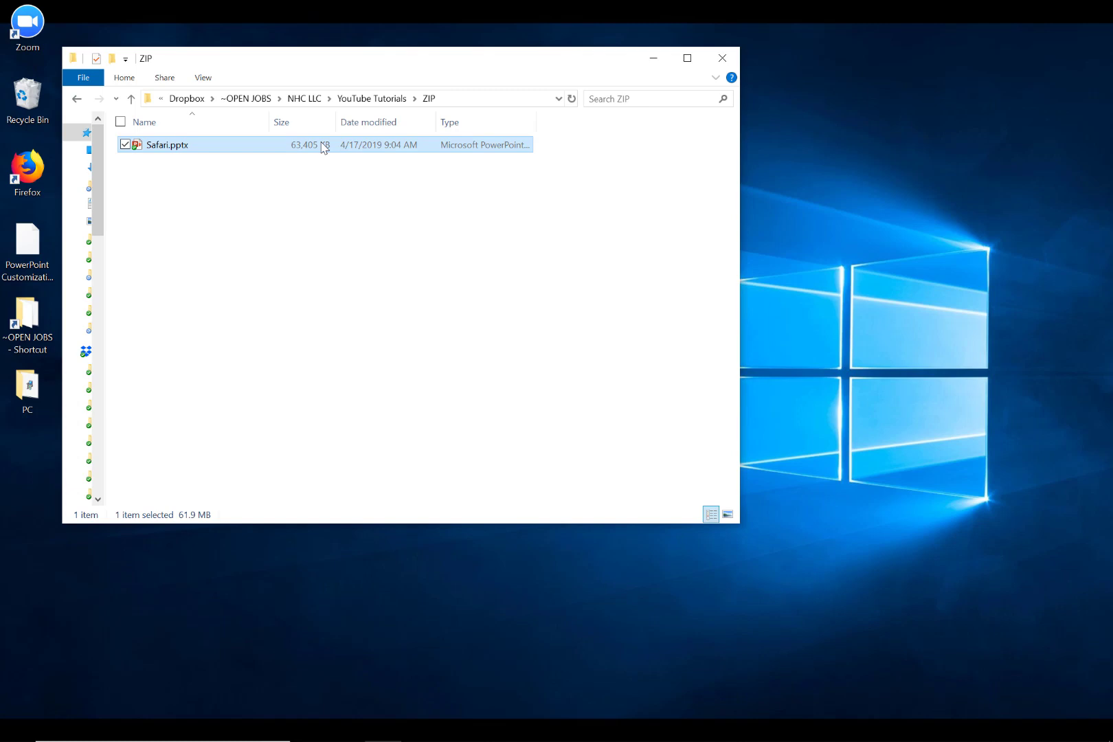
pyautogui.doubleClick(213, 150)
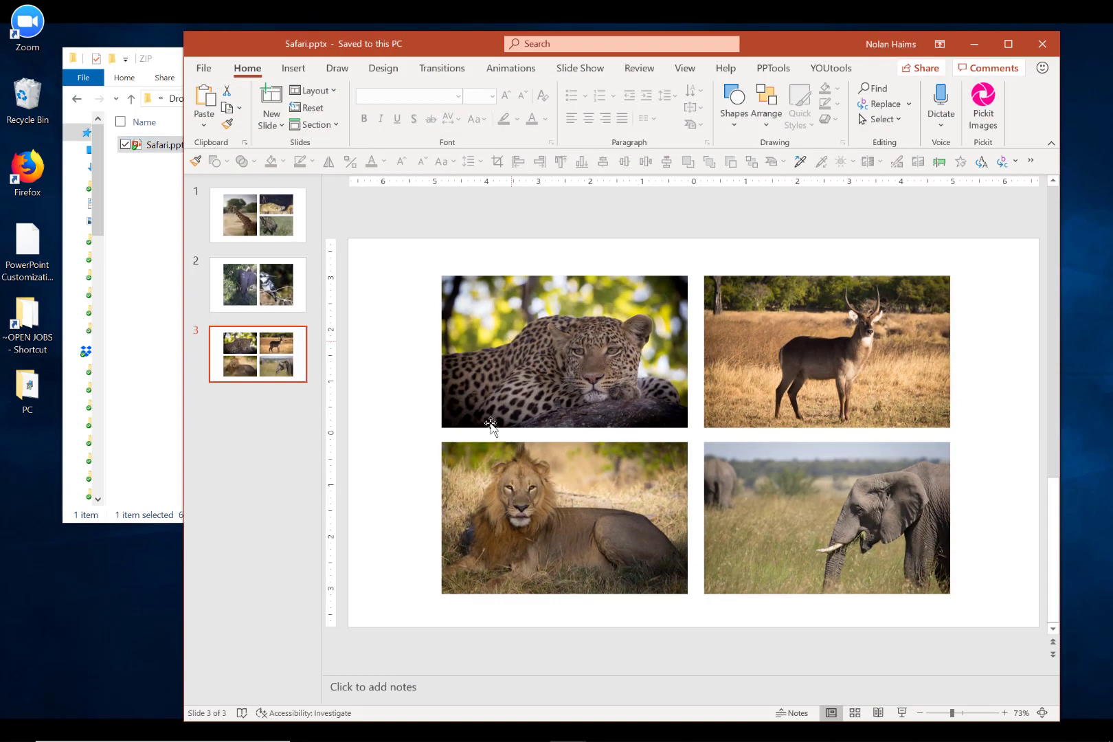
pyautogui.click(257, 297)
pyautogui.press('Up')
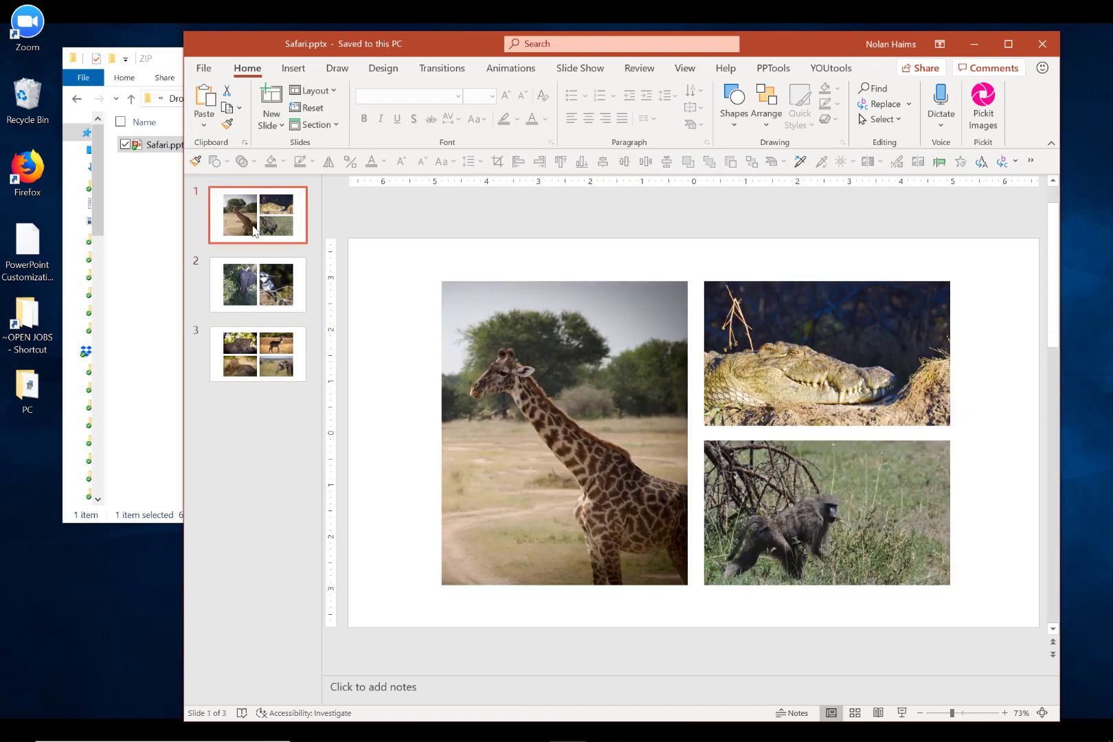
pyautogui.click(253, 280)
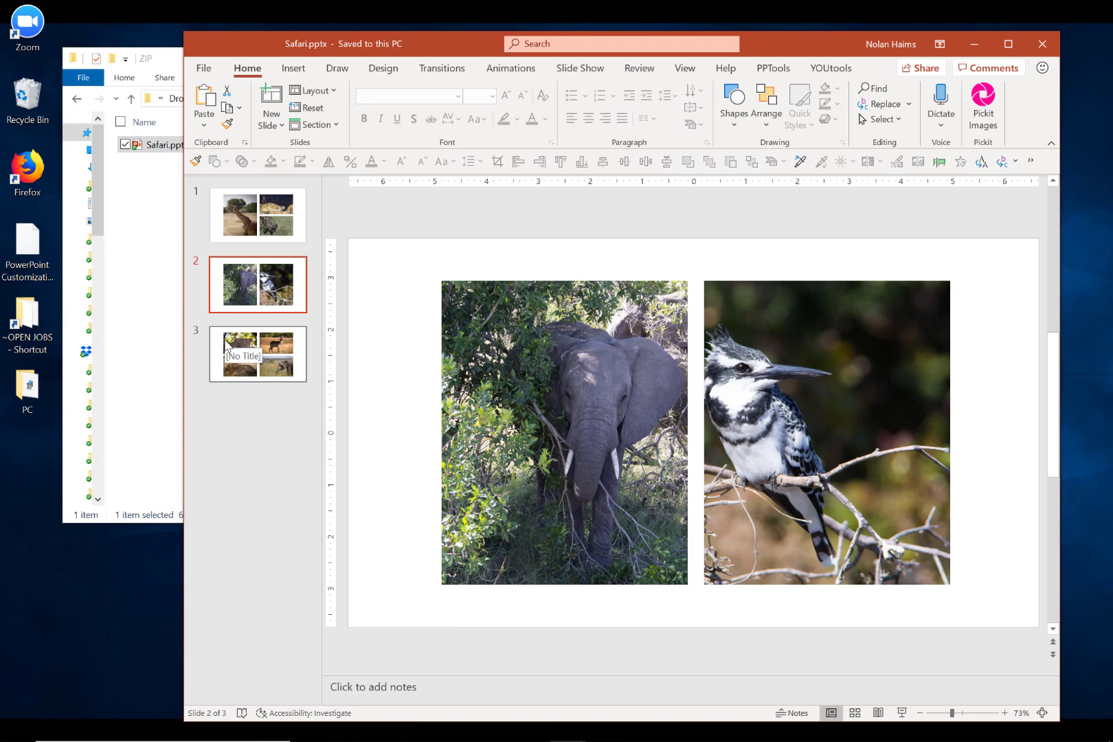
pyautogui.click(227, 340)
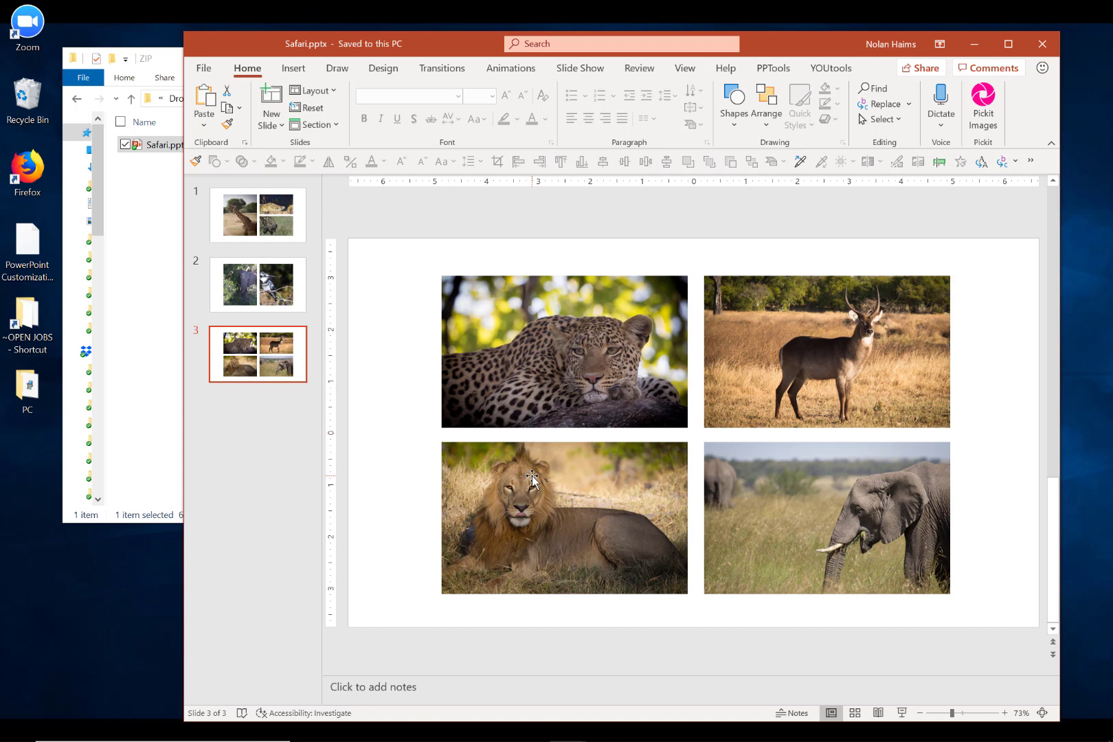
# Minimize PowerPoint and duplicate Safari.pptx in the ZIP folder with copy and paste
pyautogui.click(973, 43)
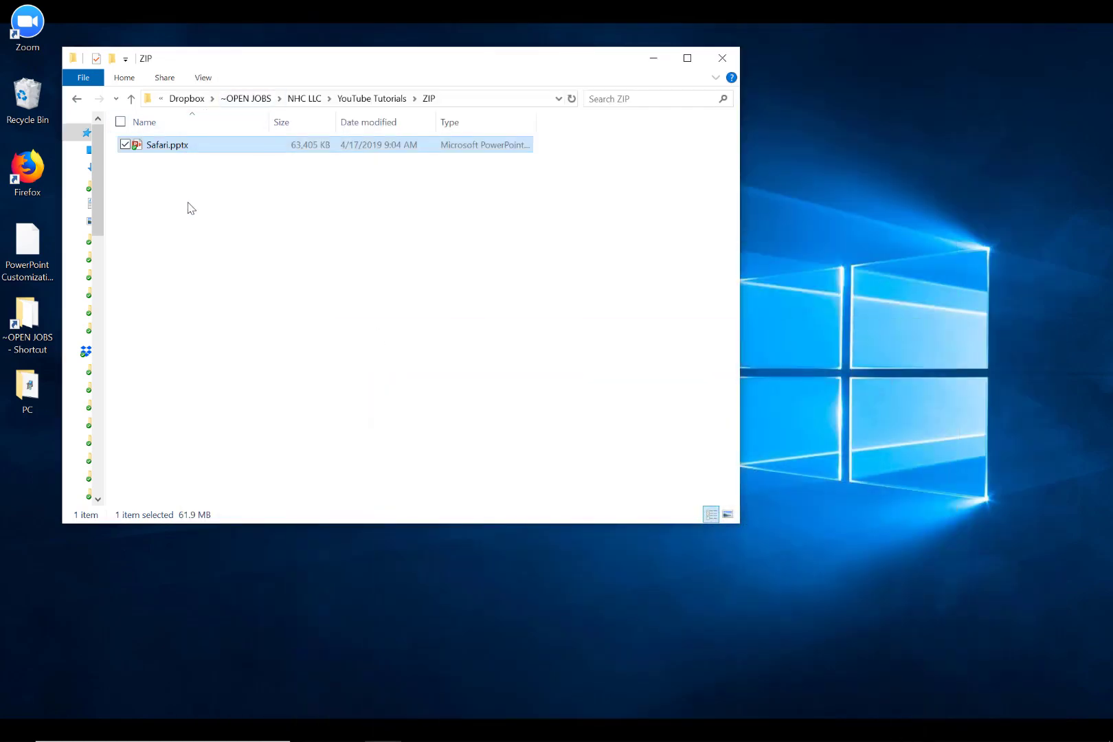
pyautogui.click(191, 208)
pyautogui.click(182, 148)
pyautogui.hotkey('ctrl', 'c')
pyautogui.hotkey('ctrl', 'v')
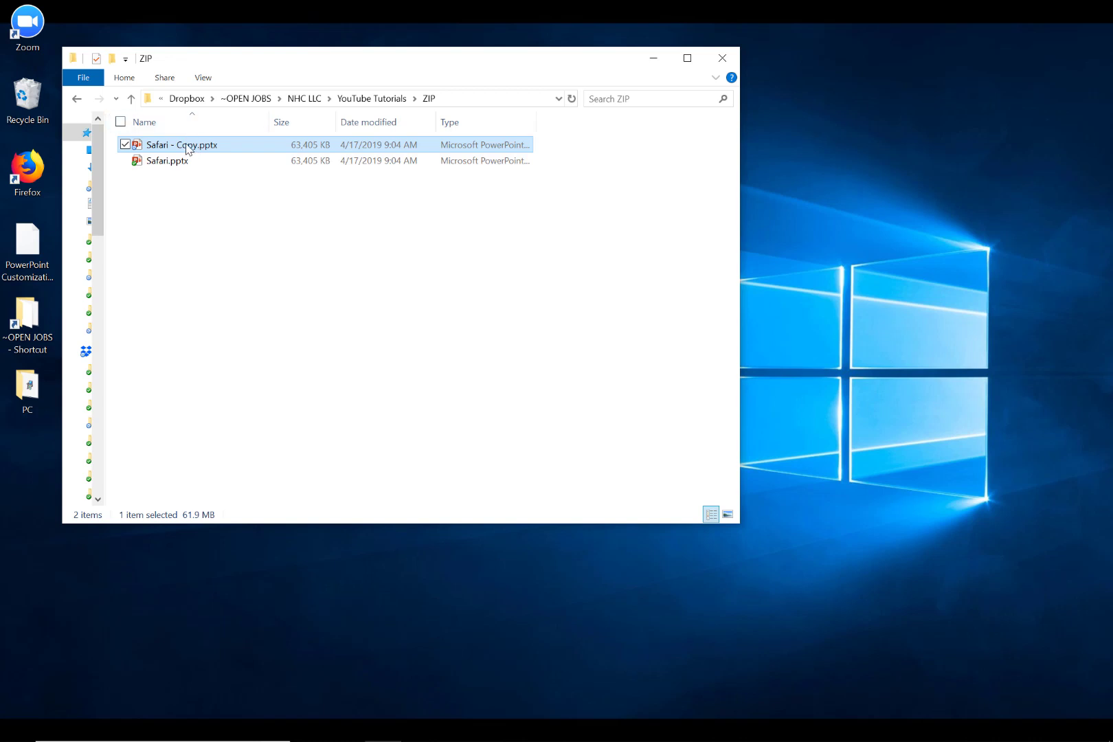
# Rename the copy's extension from .pptx to .zip and accept the extension-change warning
pyautogui.click(199, 147)
pyautogui.click(206, 146)
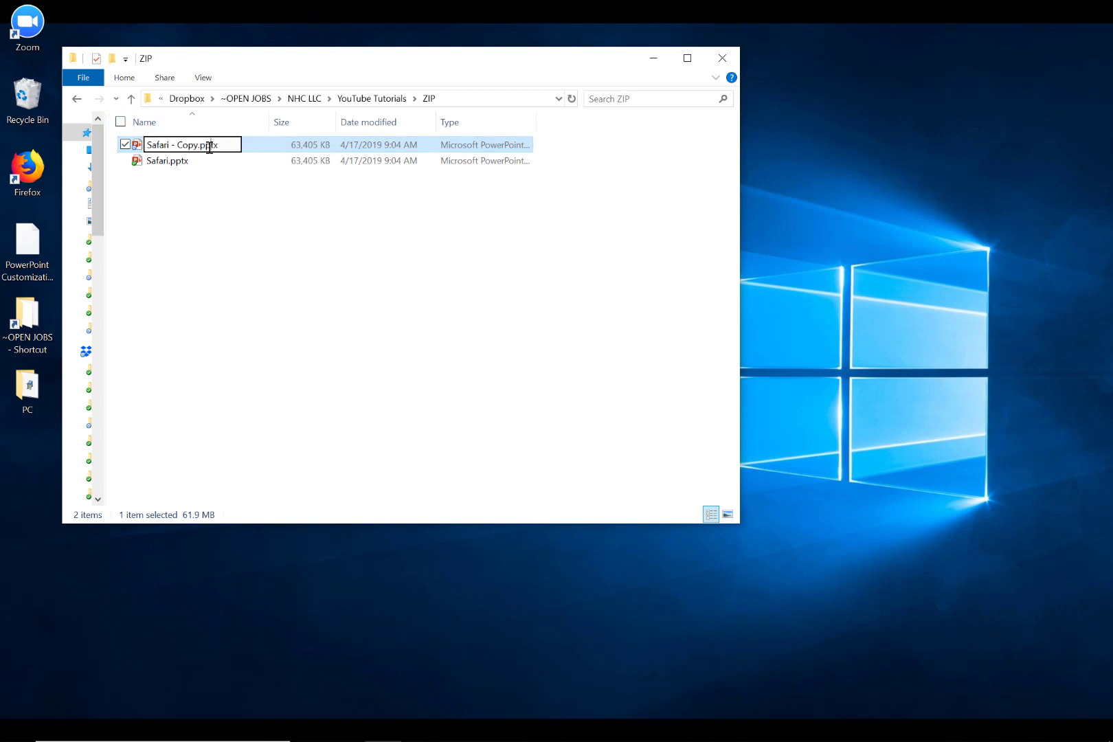
pyautogui.press('Right')
pyautogui.press('Right')
pyautogui.press('Right')
pyautogui.press('Right')
pyautogui.press('BackSpace')
pyautogui.press('BackSpace')
pyautogui.press('BackSpace')
pyautogui.press('BackSpace')
pyautogui.write('zip')
pyautogui.press('Return')
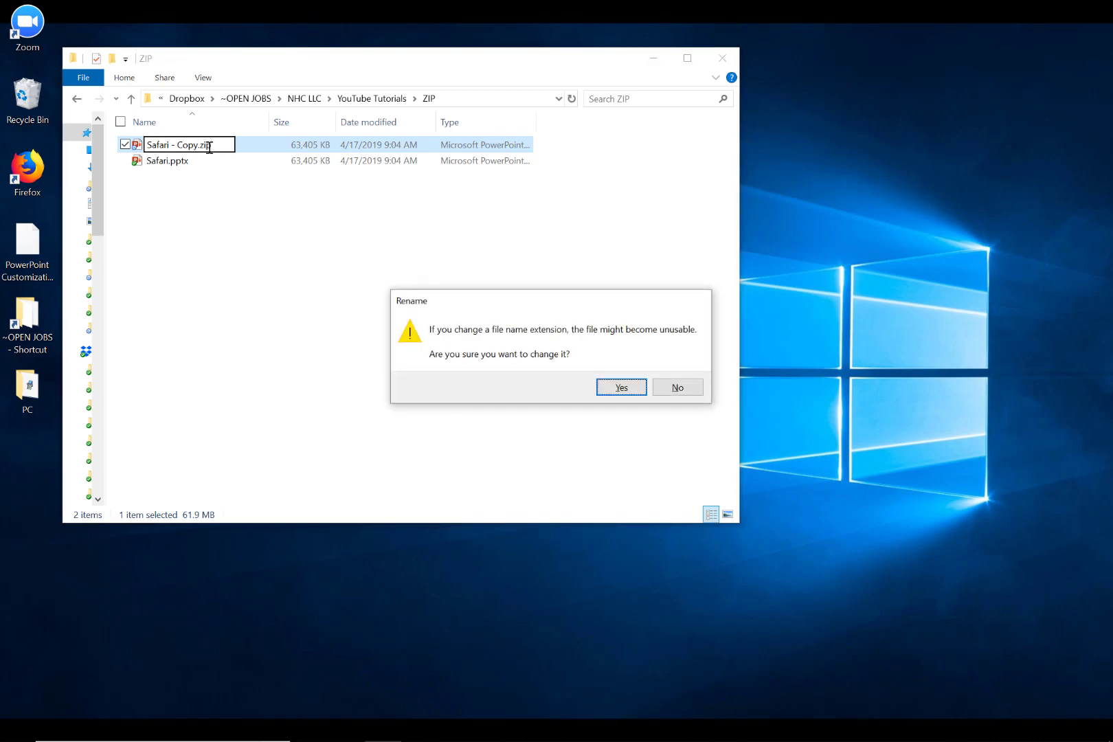
pyautogui.click(618, 387)
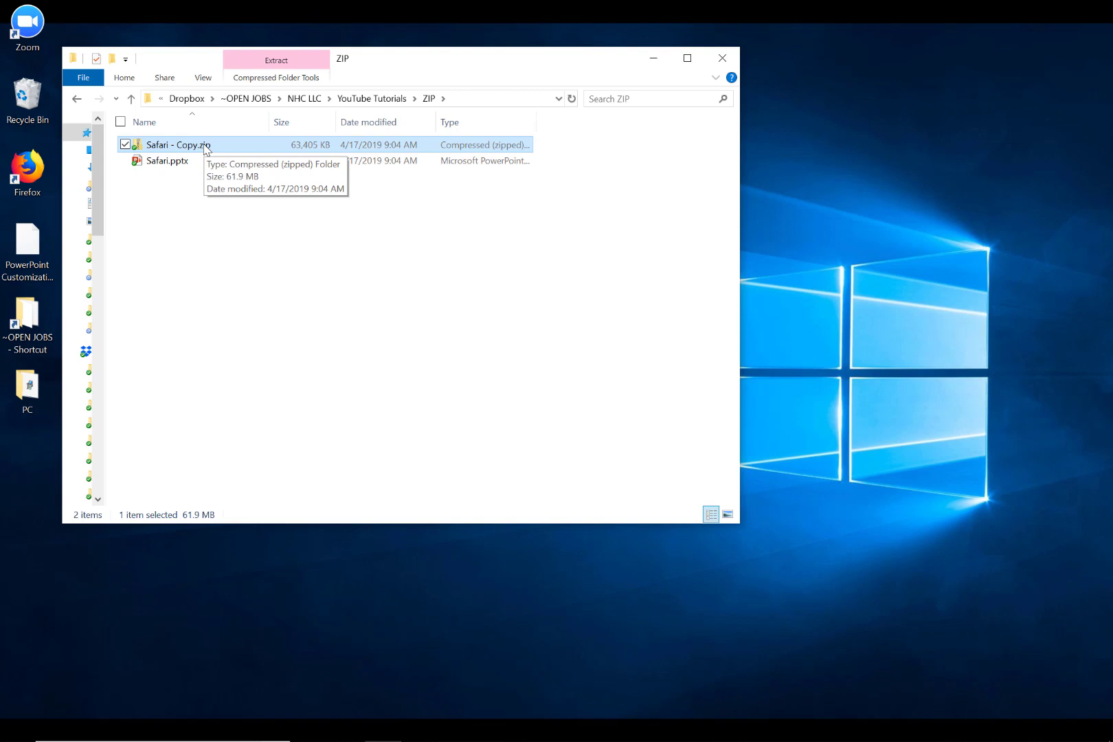
# Extract All from Safari - Copy.zip into the suggested Safari - Copy folder
pyautogui.rightClick(205, 149)
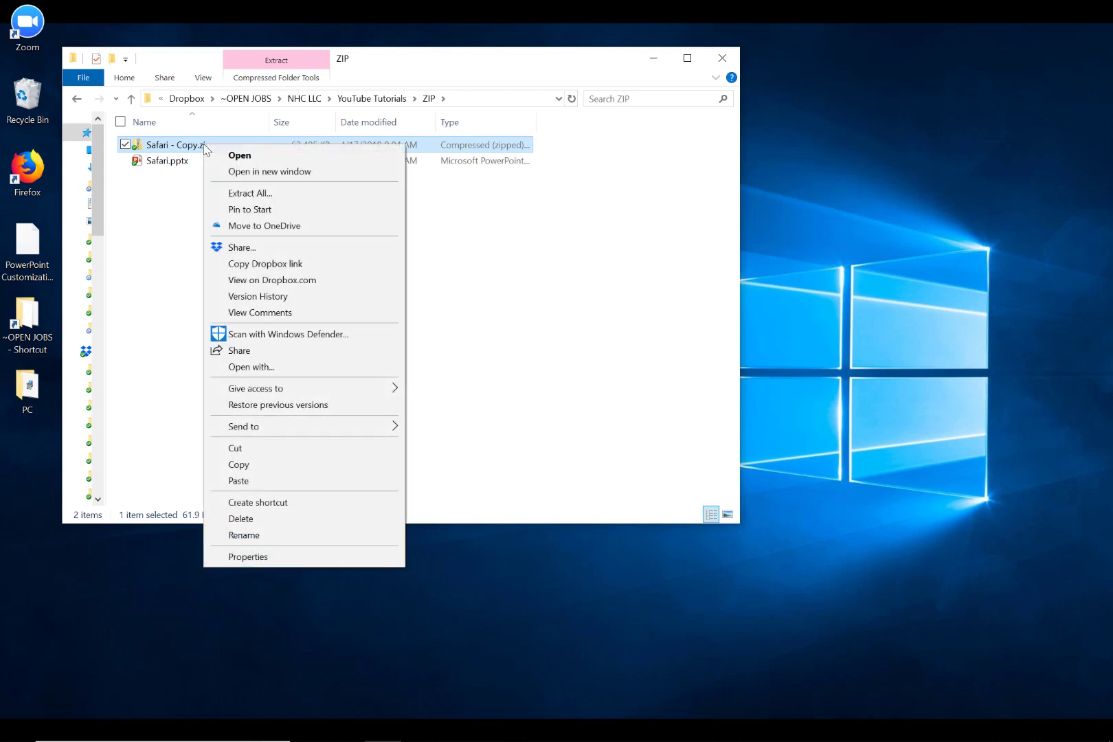
pyautogui.click(233, 194)
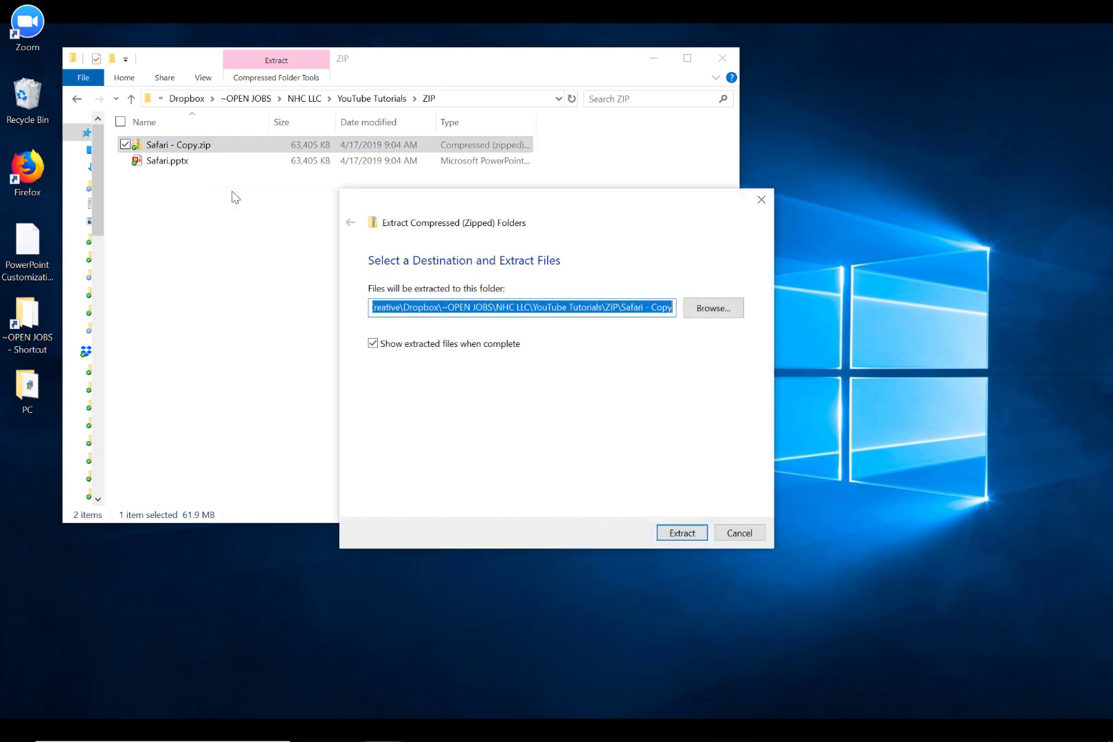
pyautogui.click(682, 534)
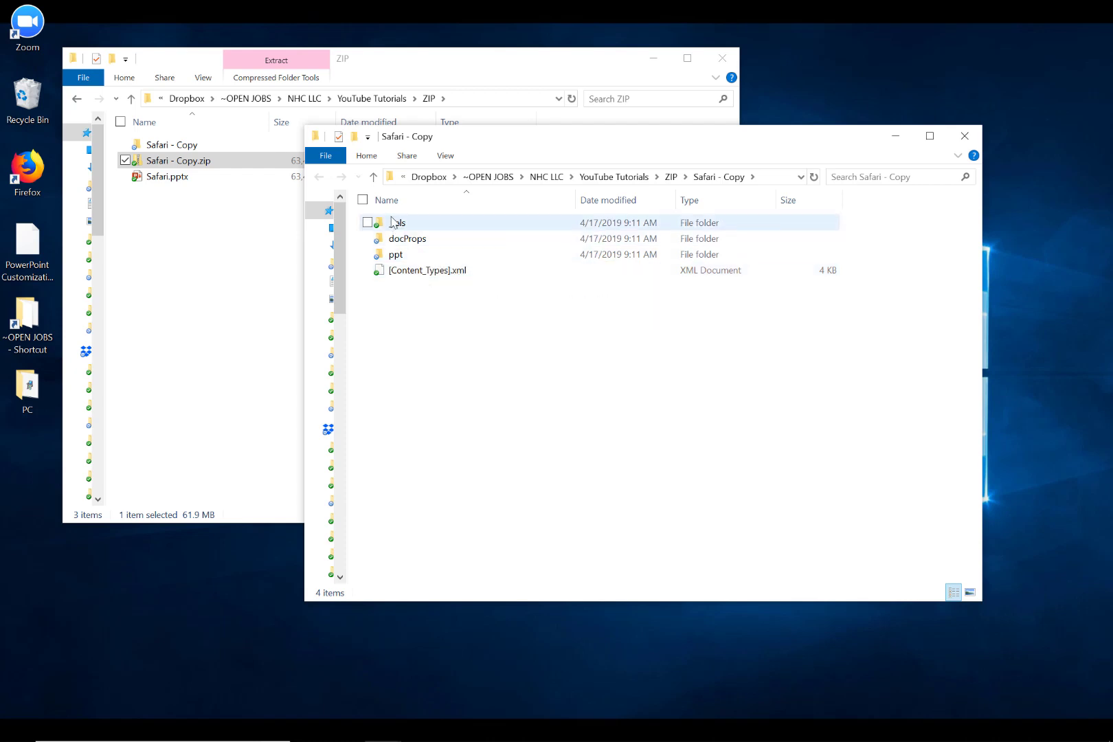
# Open ppt\media to find image6.tif at 53,647 KB beside eight JPGs
pyautogui.doubleClick(397, 255)
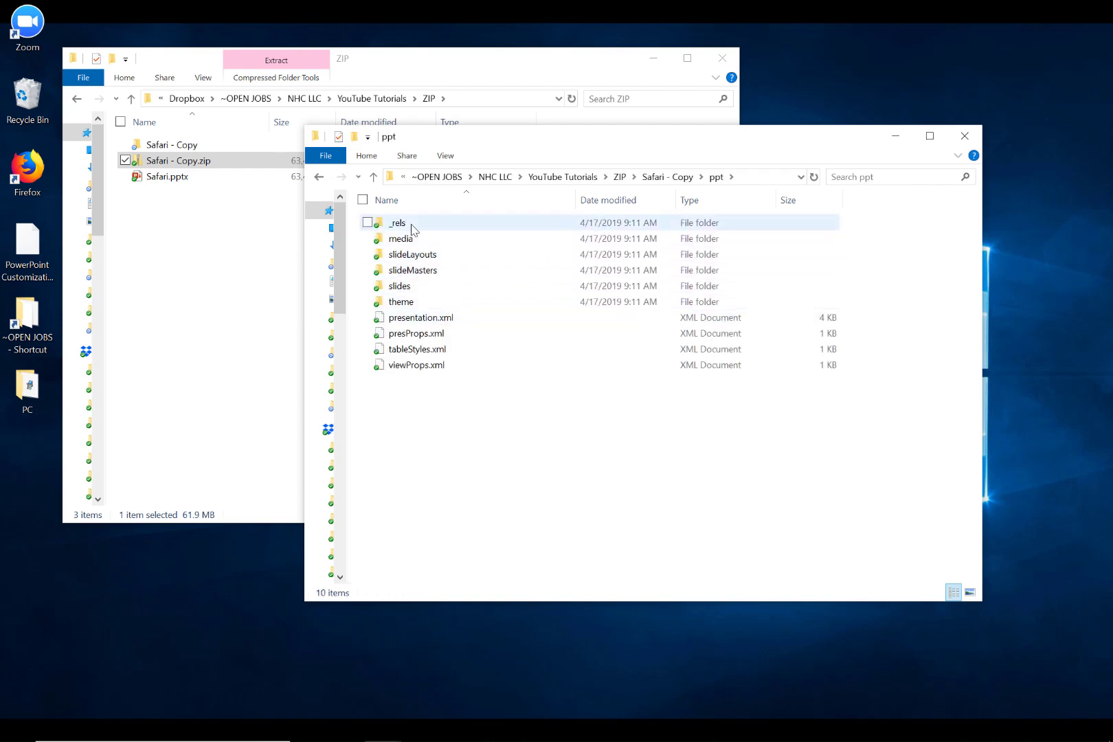
pyautogui.doubleClick(406, 242)
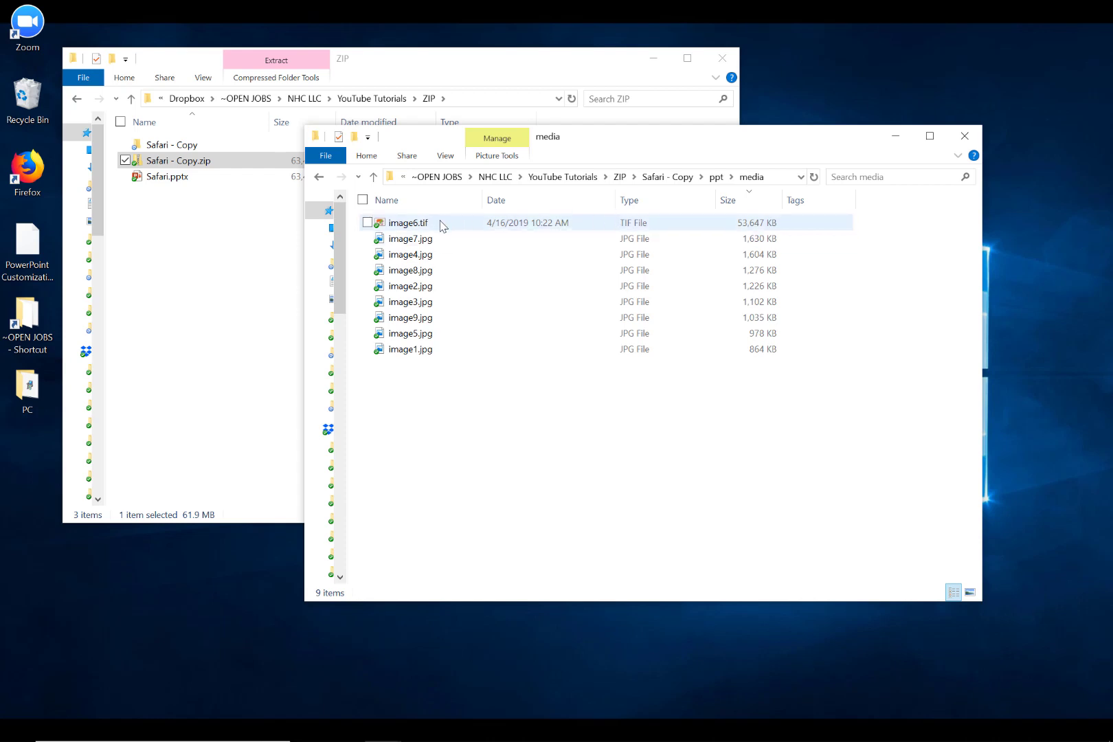
pyautogui.moveTo(441, 225)
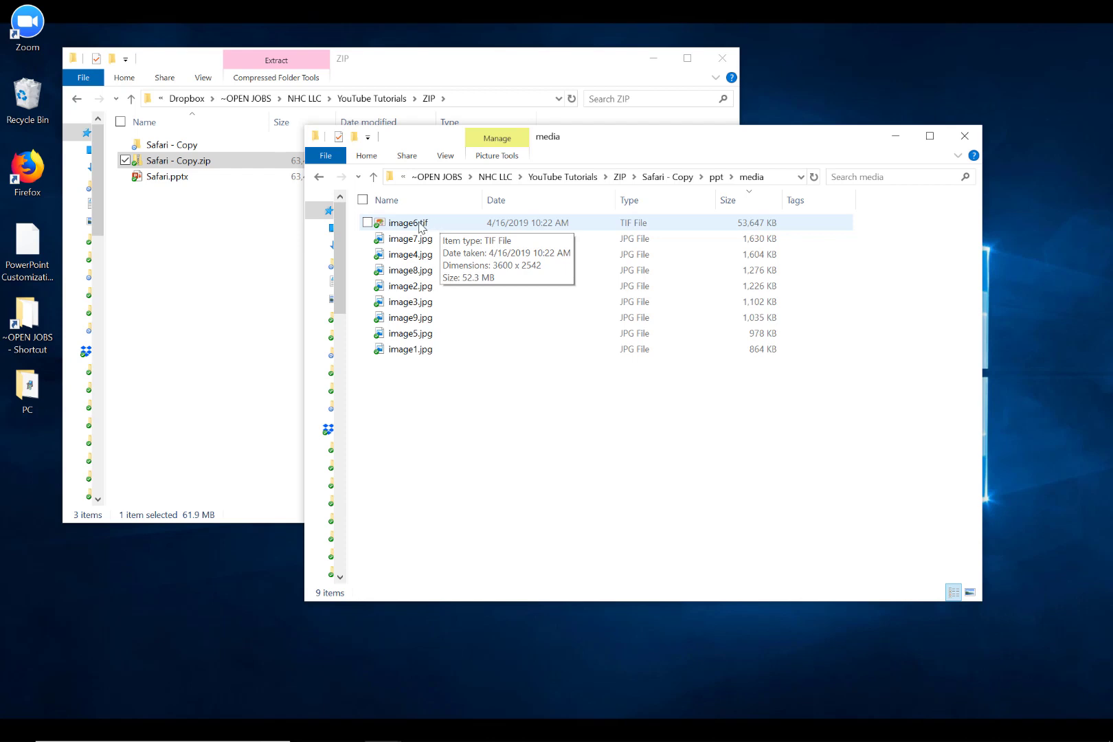
pyautogui.rightClick(419, 223)
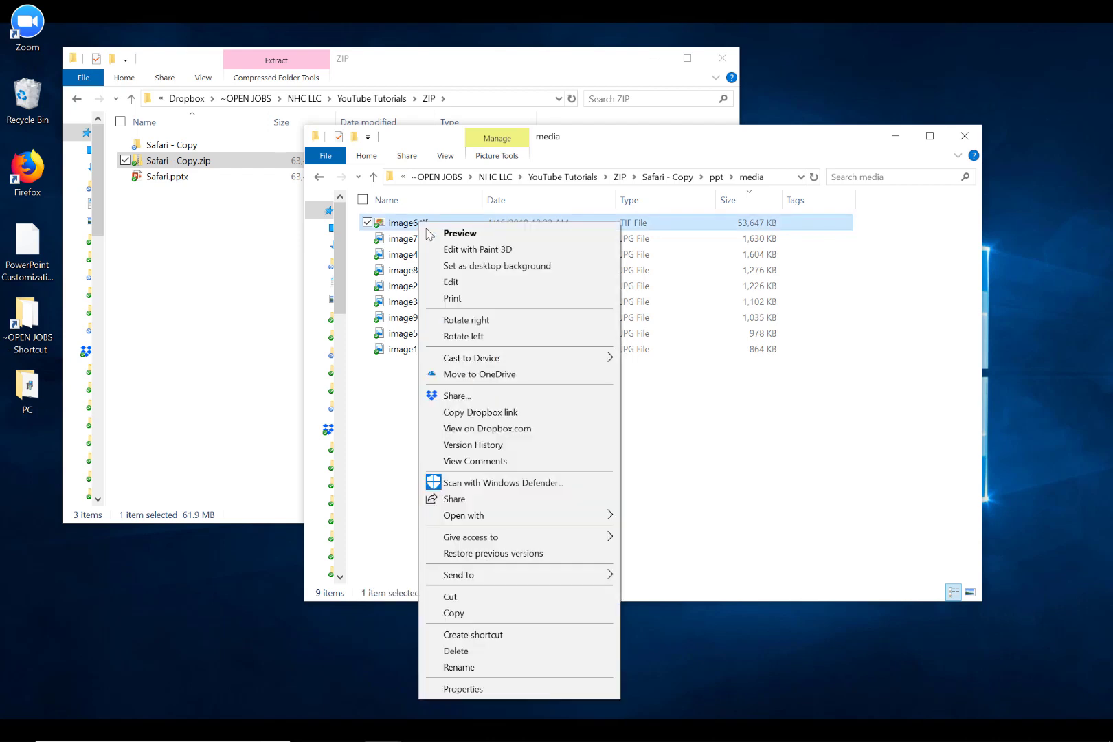
pyautogui.click(460, 235)
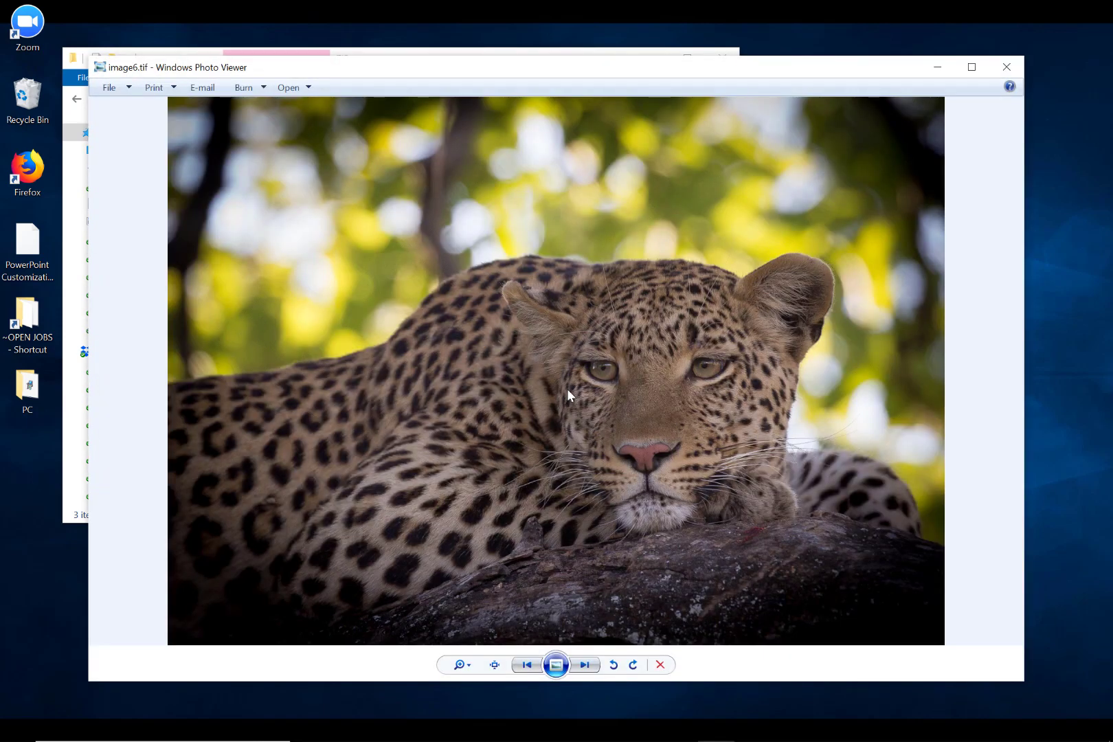
pyautogui.click(1006, 68)
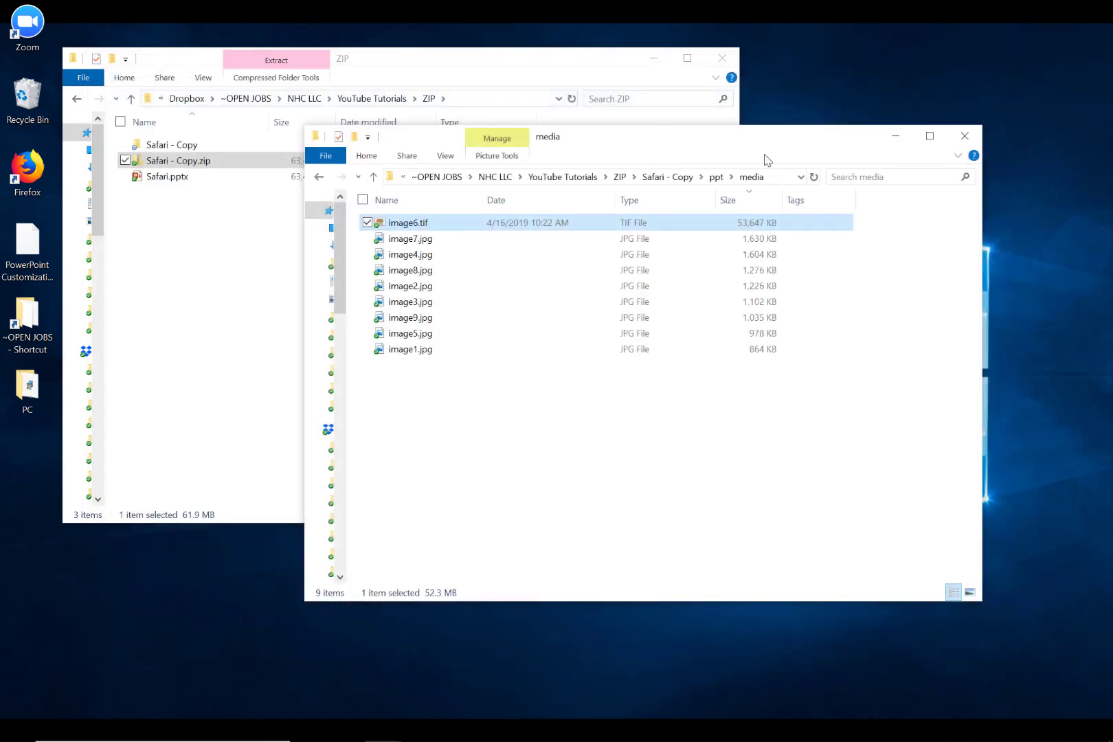
# Close the media window, reopen Safari.pptx and select the leopard photo on slide 3
pyautogui.click(964, 136)
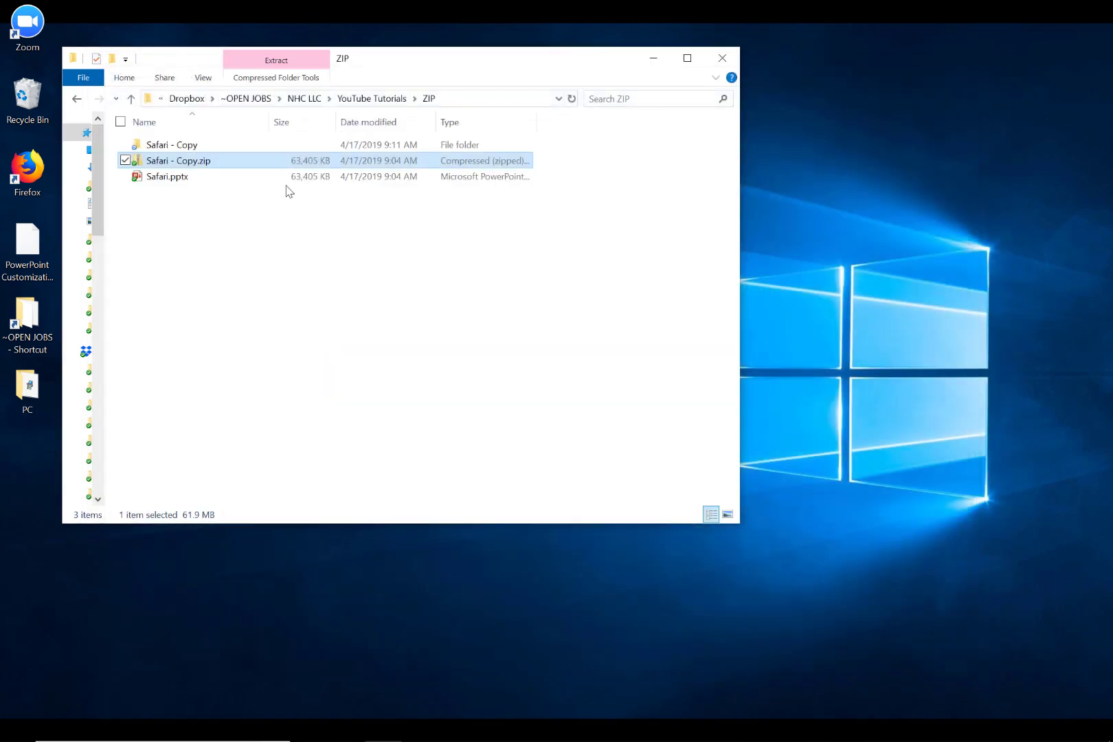
pyautogui.click(203, 145)
pyautogui.click(192, 160)
pyautogui.click(198, 146)
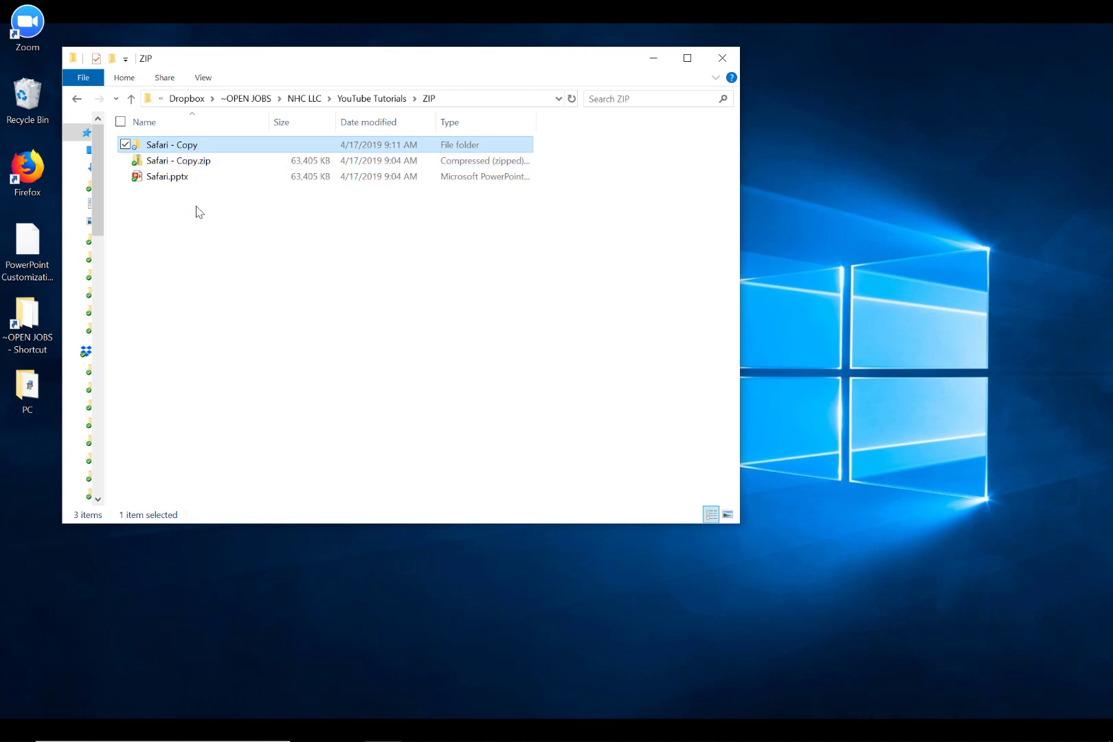
pyautogui.doubleClick(187, 177)
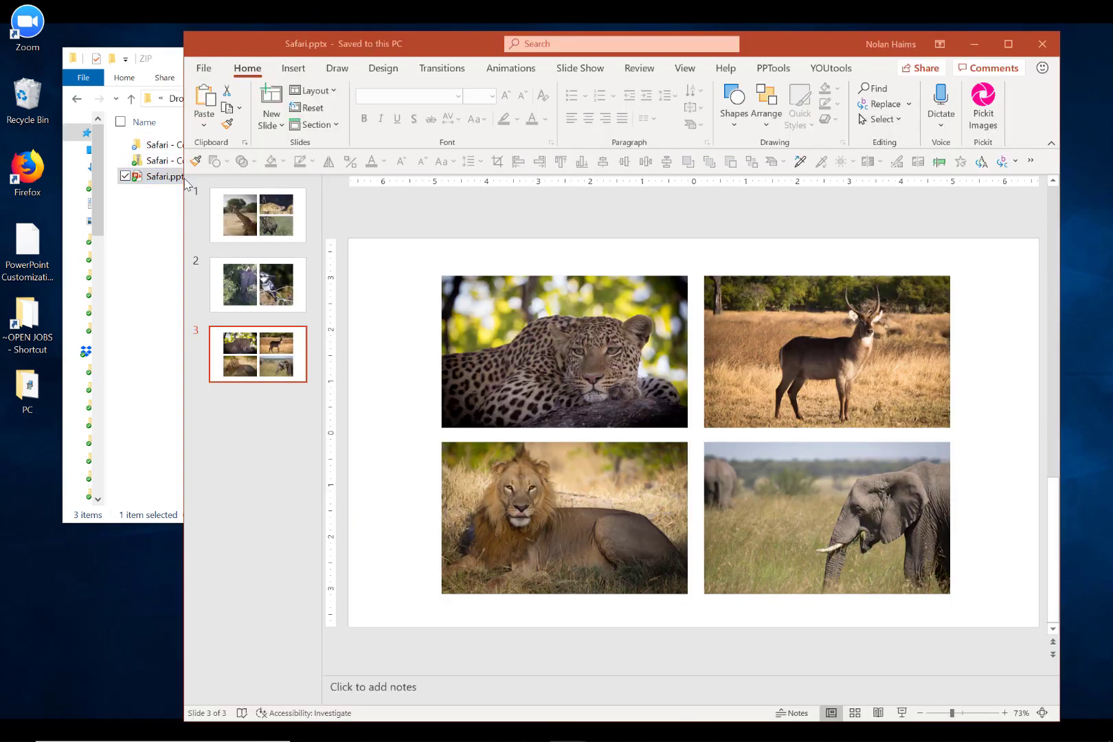
pyautogui.moveTo(797, 35); pyautogui.dragTo(762, 27)
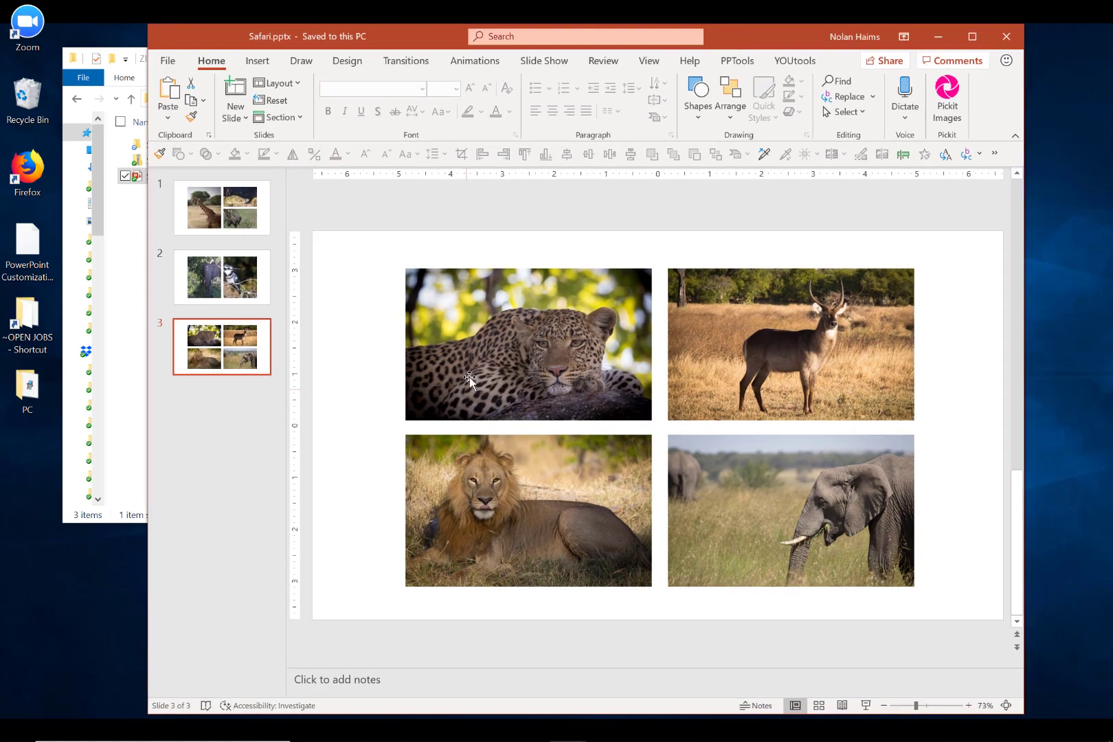
pyautogui.click(492, 337)
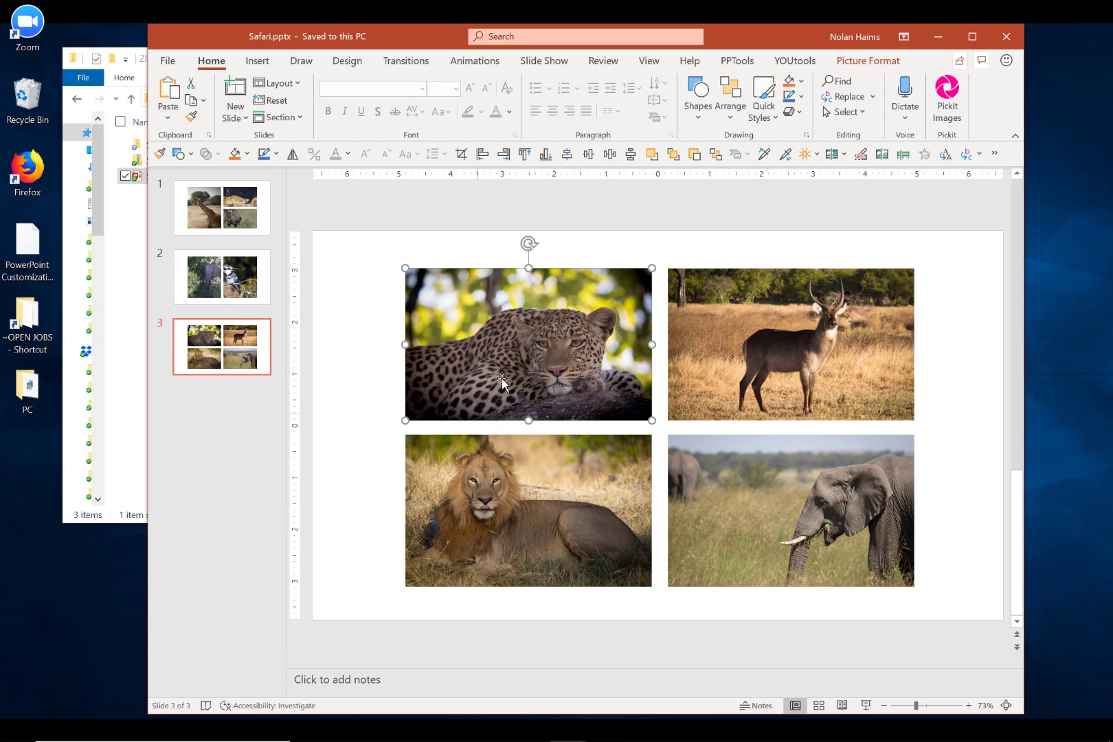
pyautogui.click(869, 61)
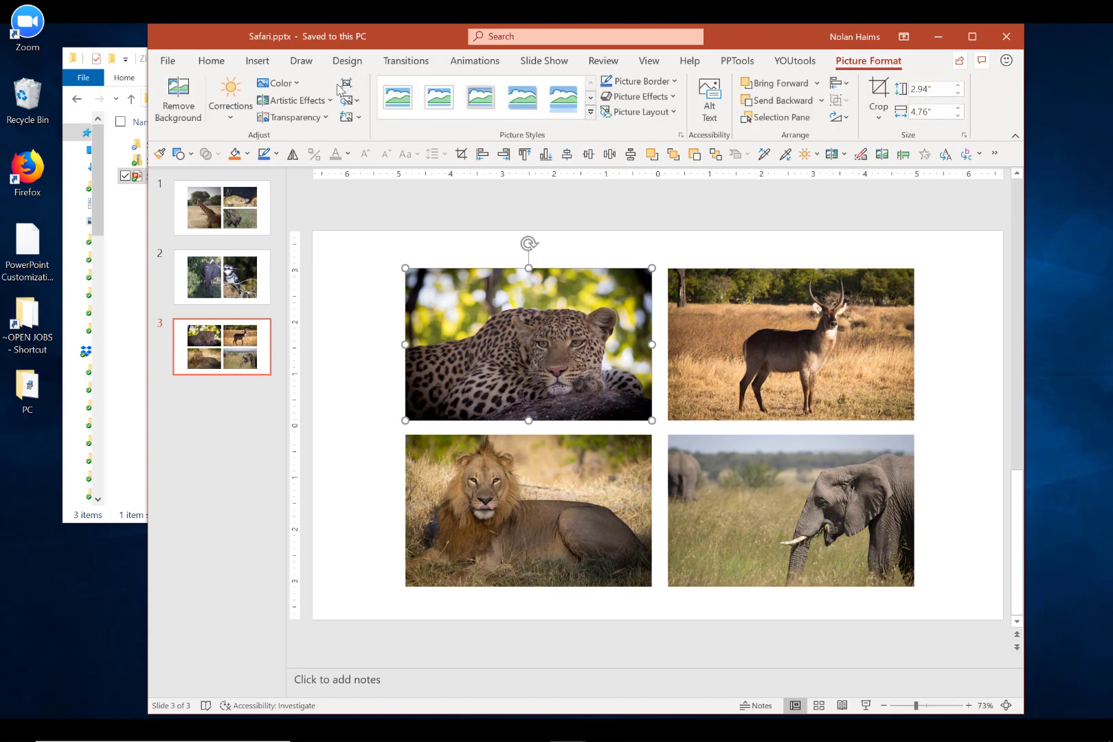
pyautogui.click(356, 240)
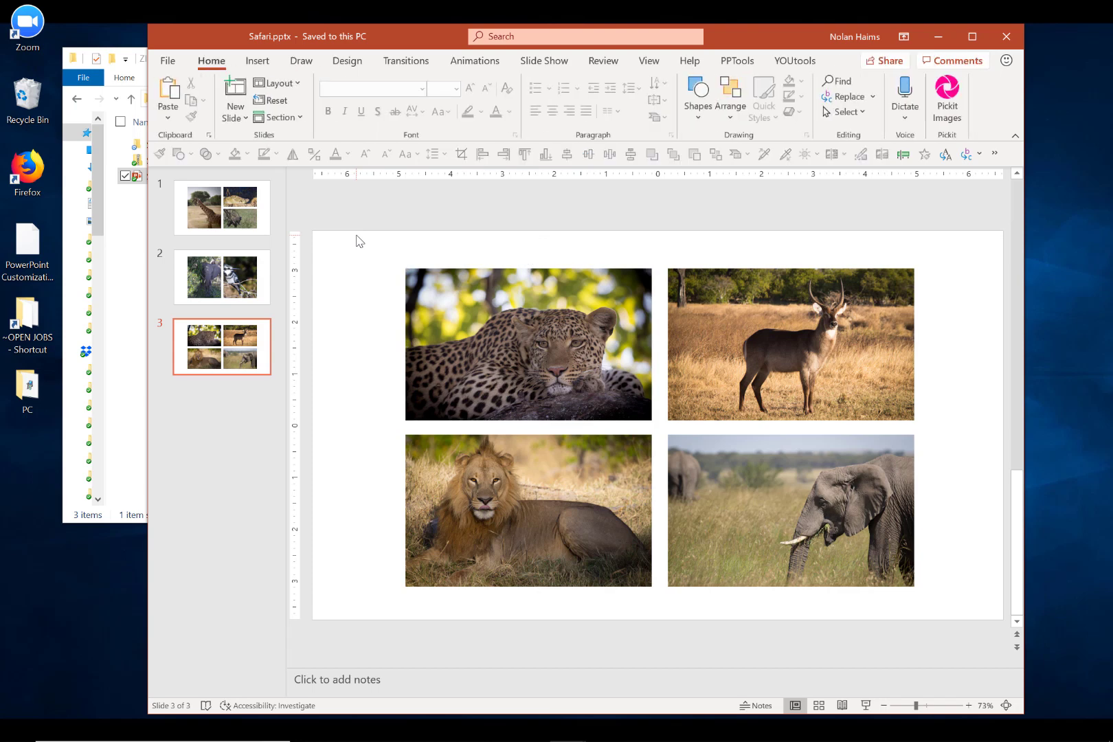
pyautogui.click(503, 300)
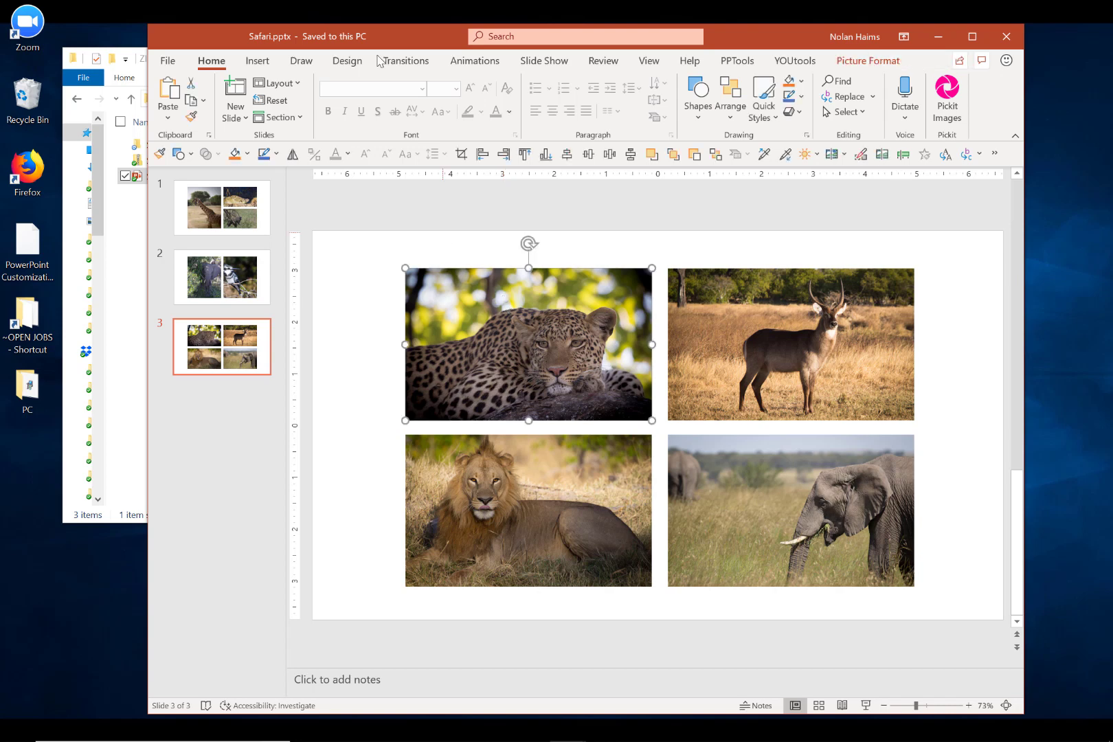
# Paste Special the leopard as Picture (PNG) and drag it over the grid's centre
pyautogui.click(169, 118)
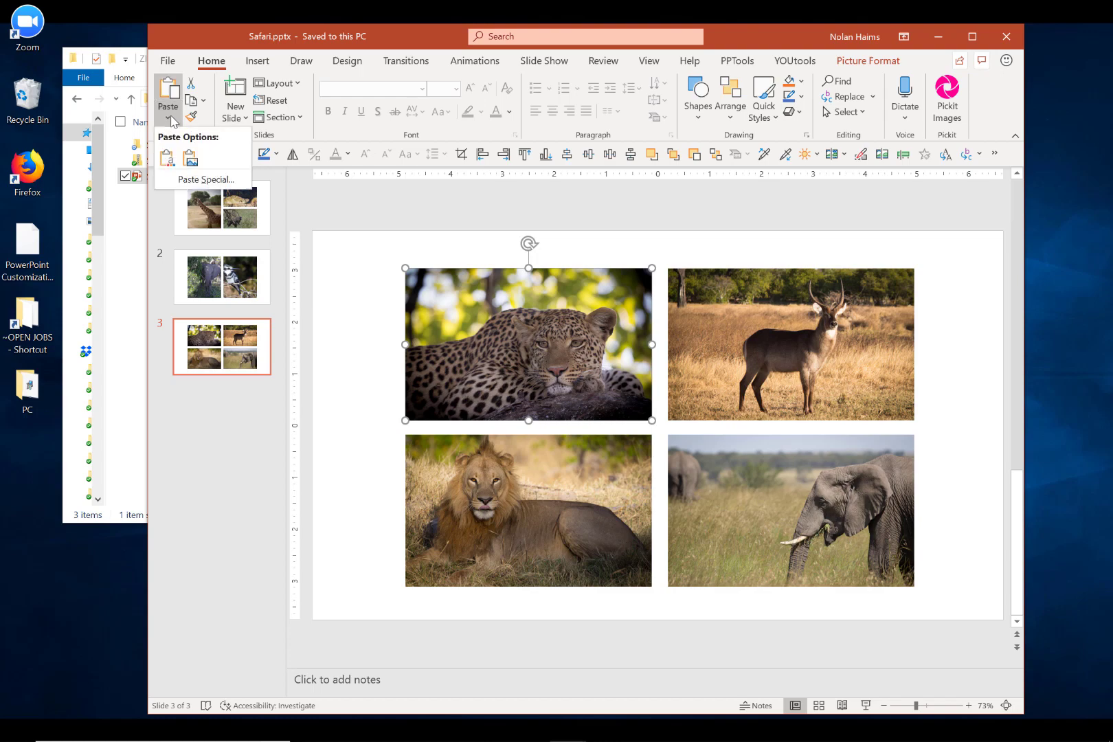
pyautogui.click(198, 184)
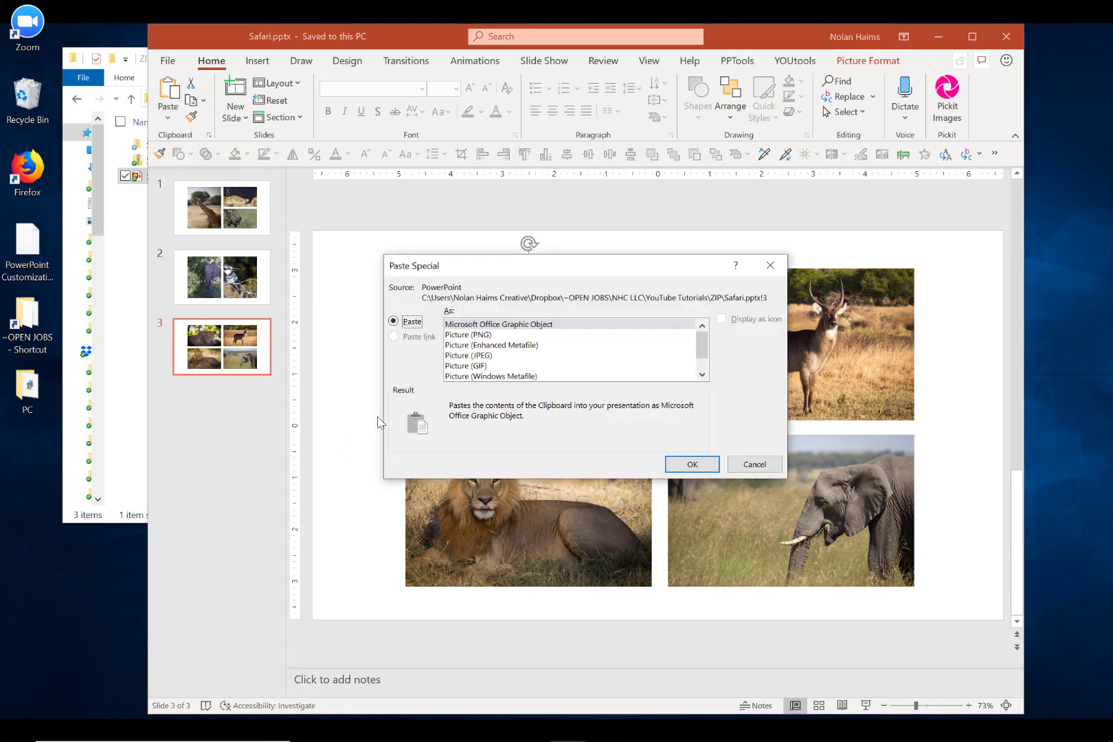
pyautogui.click(481, 335)
pyautogui.click(693, 465)
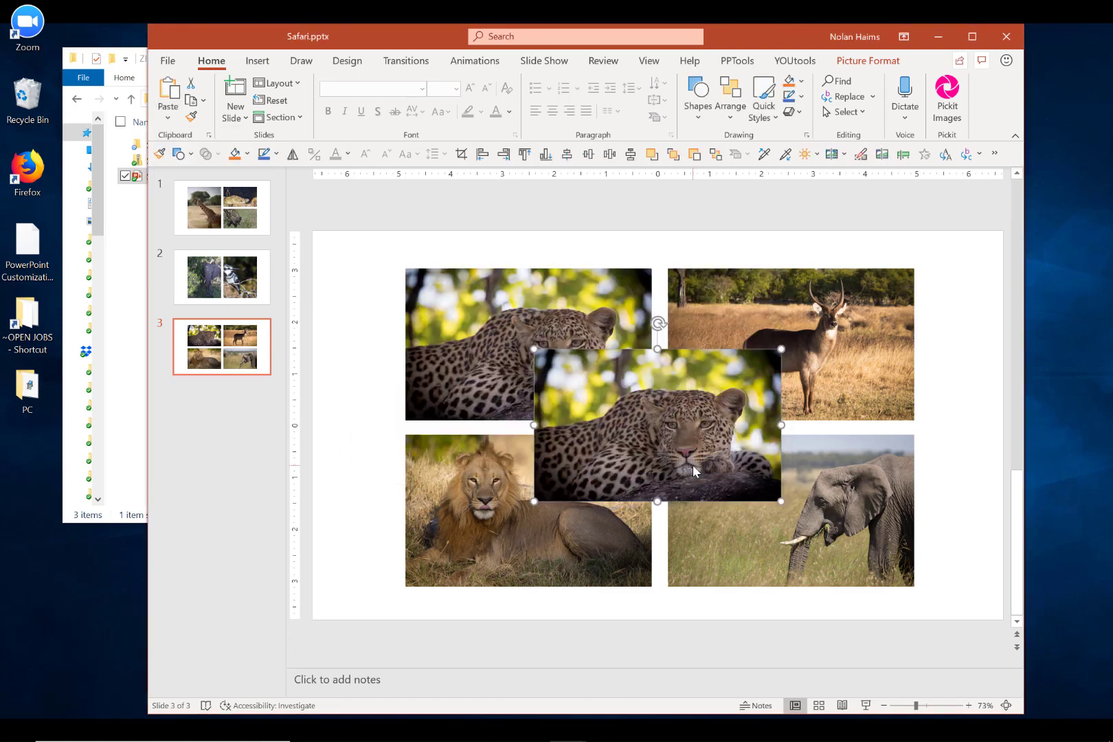
pyautogui.moveTo(648, 410); pyautogui.dragTo(653, 374)
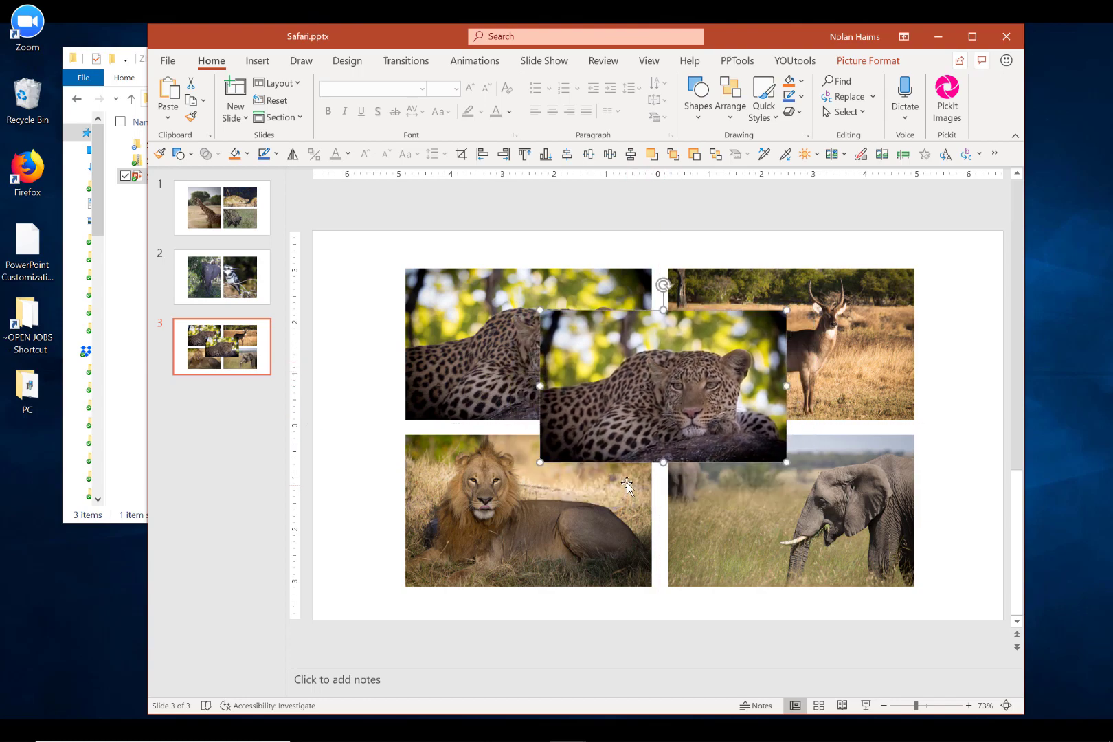